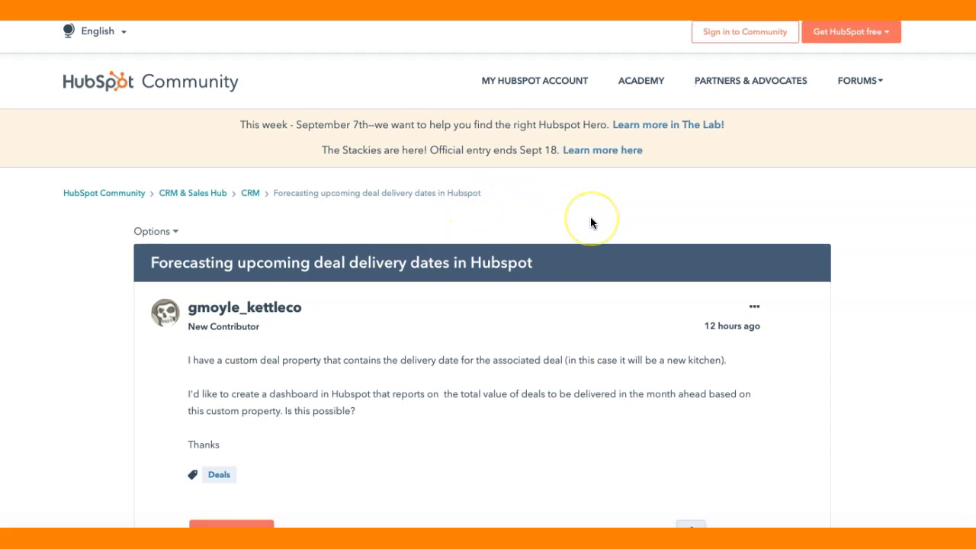
Scroll through the community post about reporting deal value by a custom delivery date
{"action": "scroll", "coordinate": [591, 221], "scroll_direction": "down", "scroll_amount": 1}
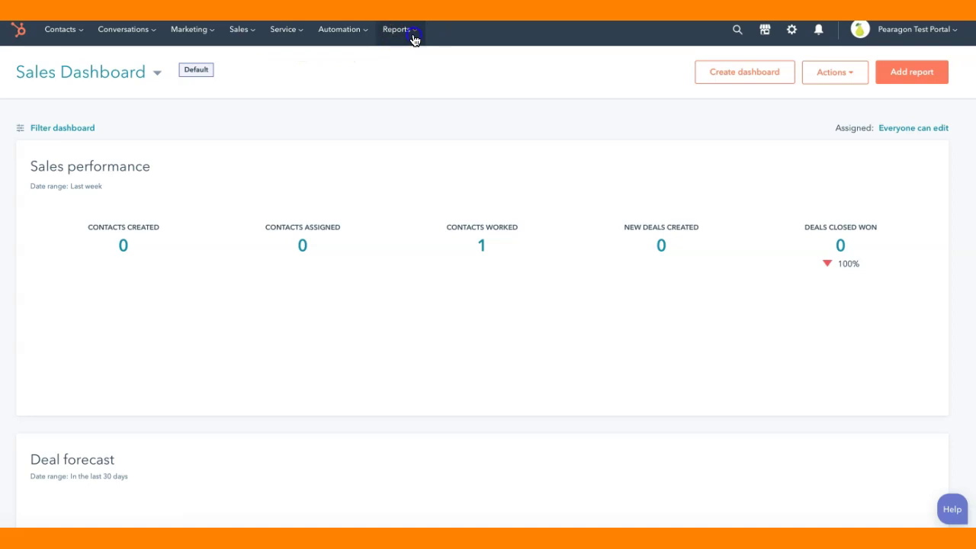
Open the $1,000 Renewed Subscription deal from the Sales Deals list
{"action": "left_click", "coordinate": [412, 34]}
{"action": "left_click", "coordinate": [237, 30]}
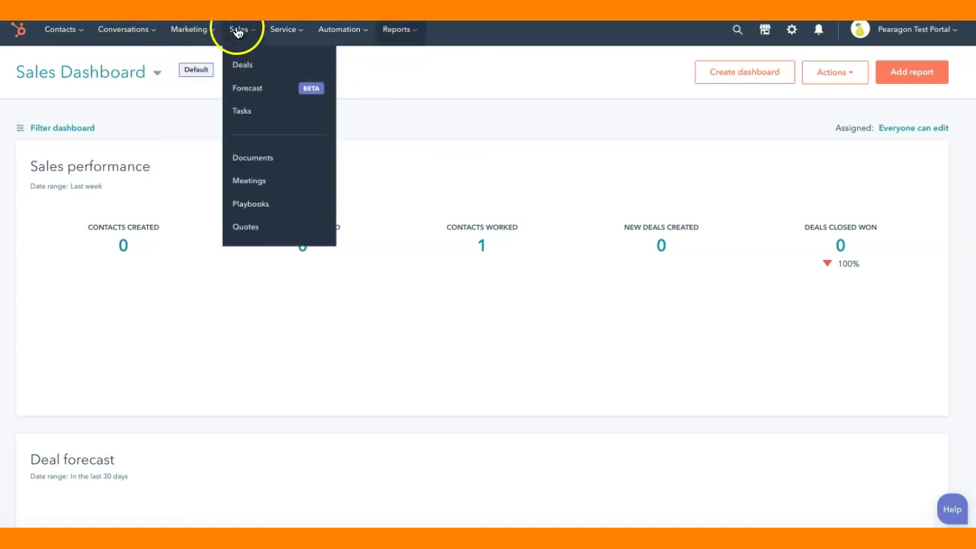
{"action": "left_click", "coordinate": [248, 65]}
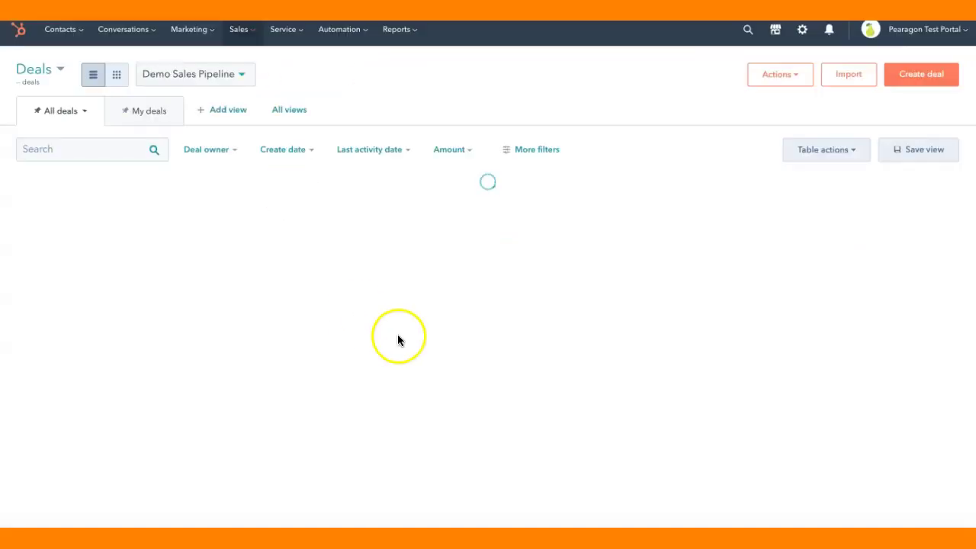
{"action": "left_click", "coordinate": [112, 215]}
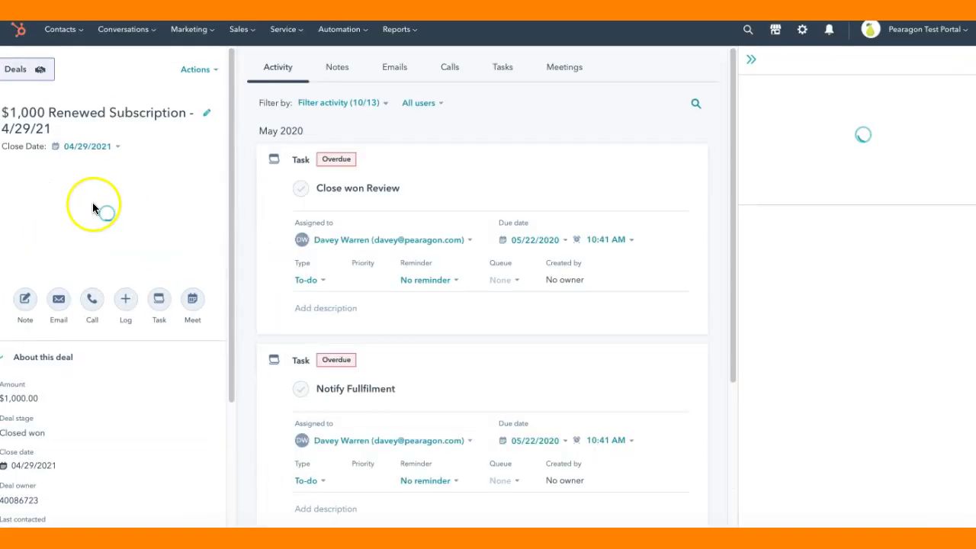
{"action": "scroll", "coordinate": [103, 328], "scroll_direction": "down", "scroll_amount": 2}
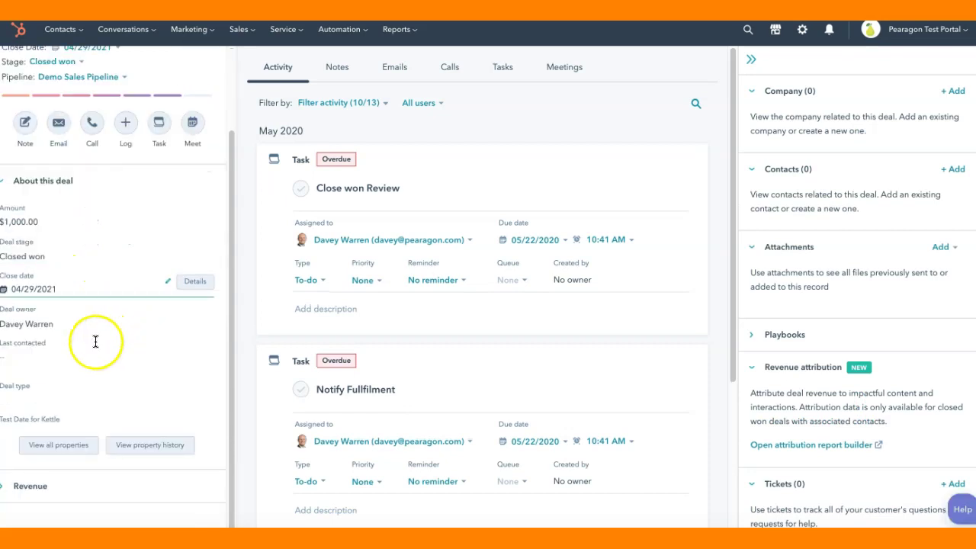
{"action": "scroll", "coordinate": [95, 341], "scroll_direction": "up", "scroll_amount": 1}
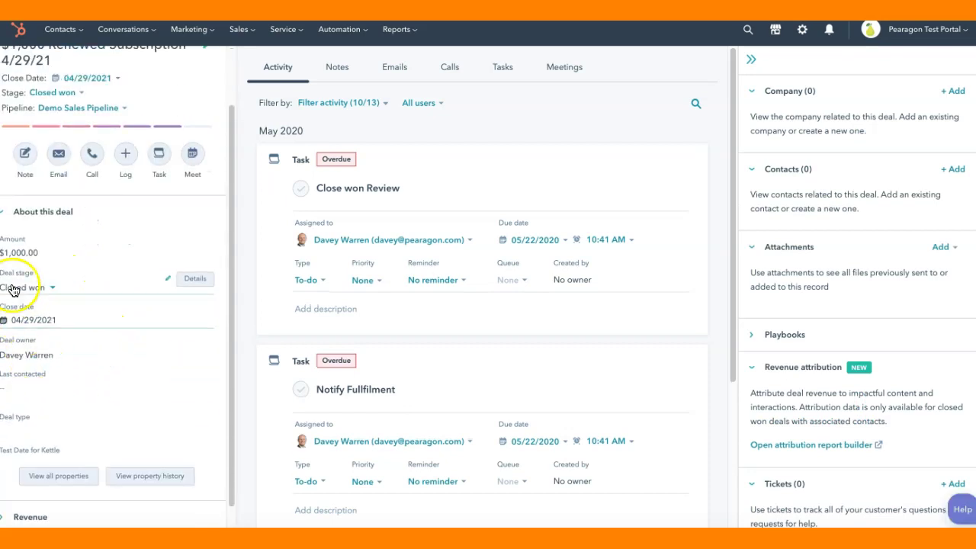
Set the deal's Test Date for Kettle to 10/22/2020 and save it
{"action": "left_click", "coordinate": [59, 454]}
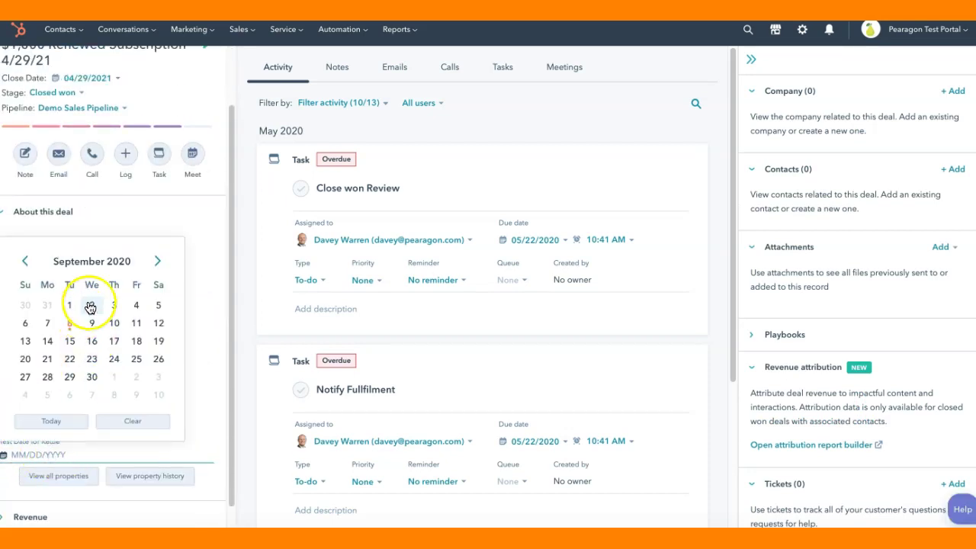
{"action": "left_click", "coordinate": [158, 261]}
{"action": "left_click", "coordinate": [120, 361]}
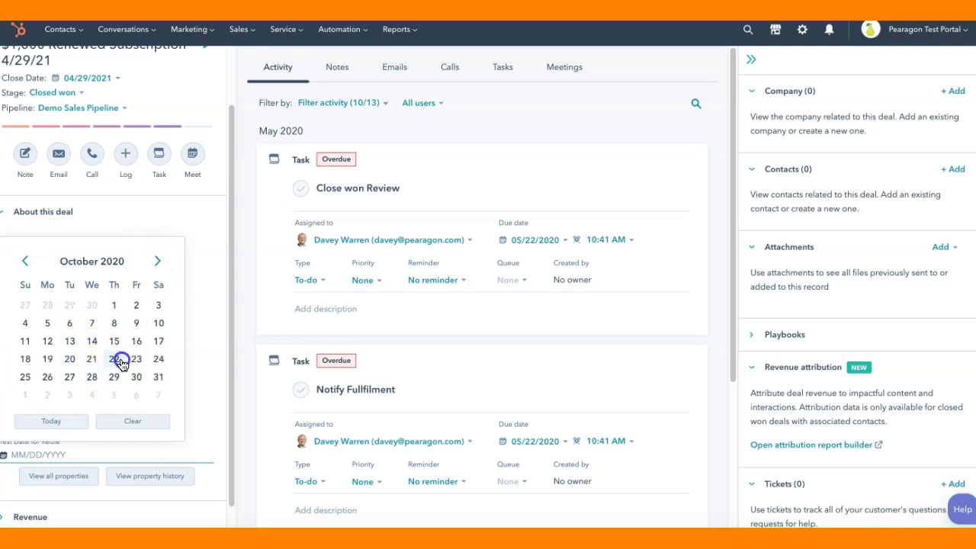
{"action": "left_click", "coordinate": [42, 516]}
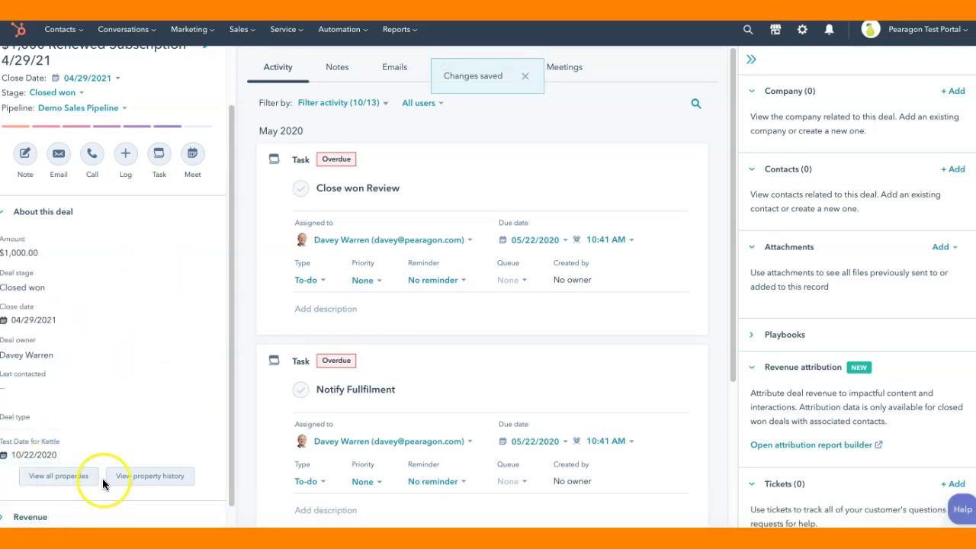
{"action": "scroll", "coordinate": [186, 195], "scroll_direction": "up", "scroll_amount": 1}
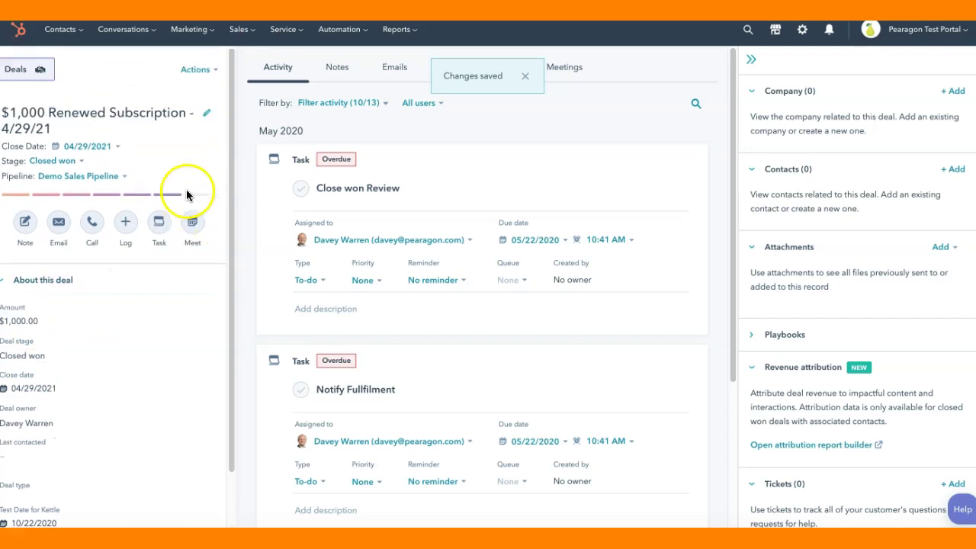
Open the Test Date for Kettle report and review its $15,500.00 Oct 2020 chart
{"action": "left_click", "coordinate": [398, 31]}
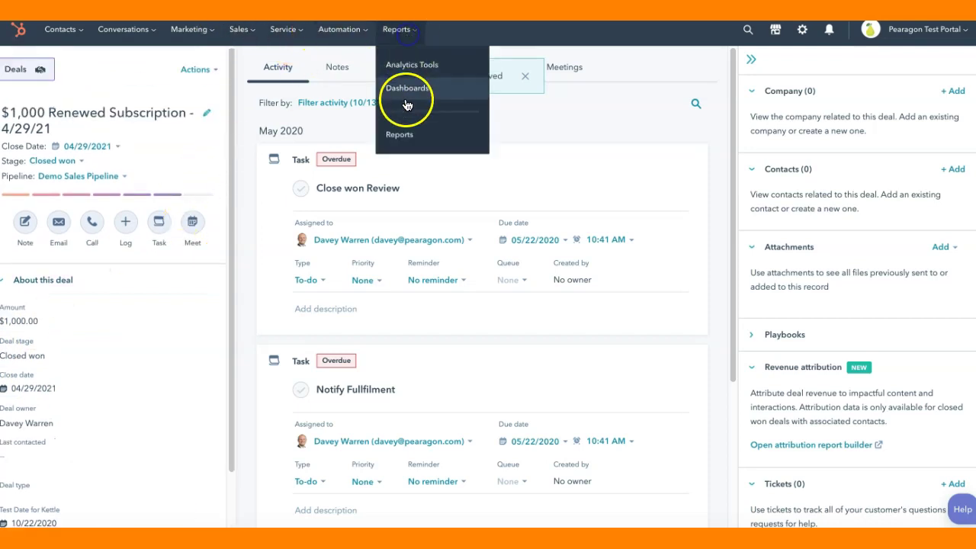
{"action": "left_click", "coordinate": [408, 142]}
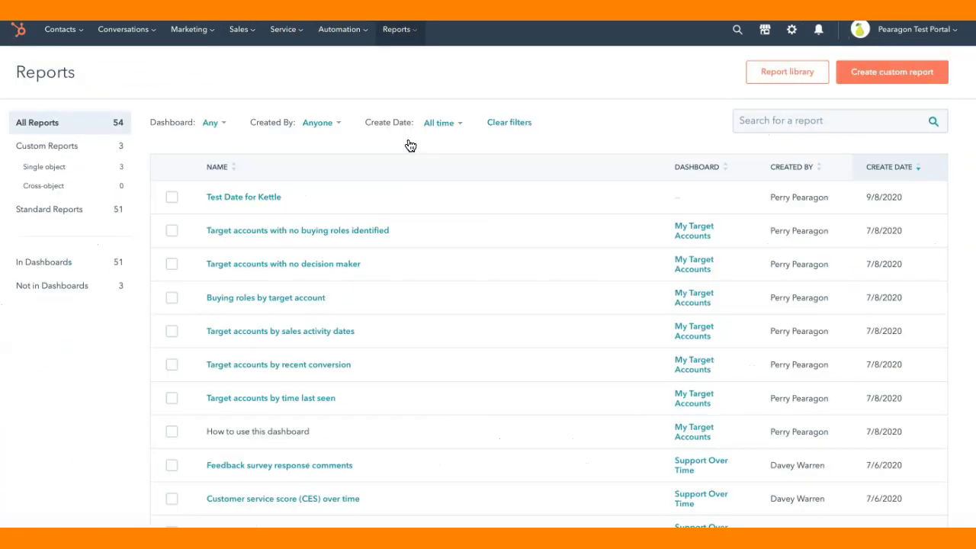
{"action": "left_click", "coordinate": [251, 198]}
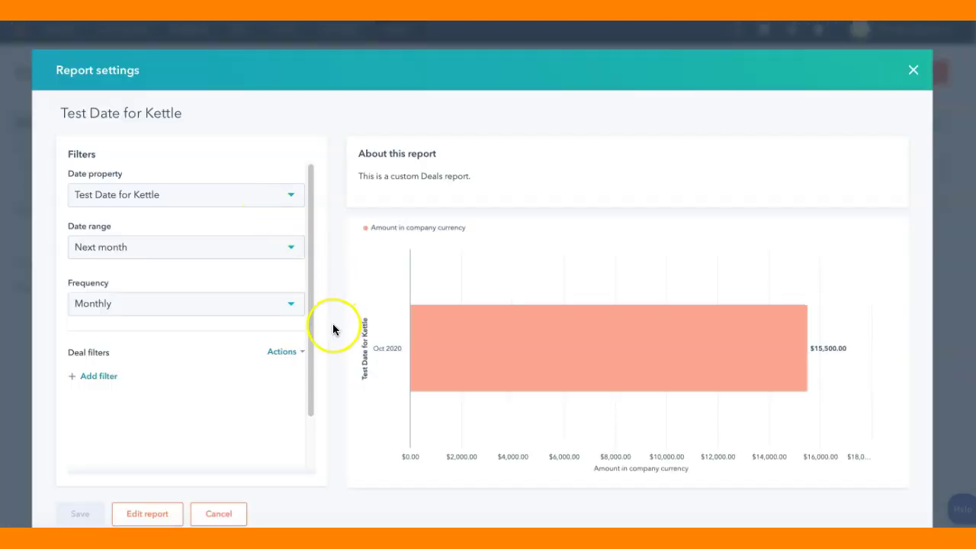
{"action": "mouse_move", "coordinate": [445, 360]}
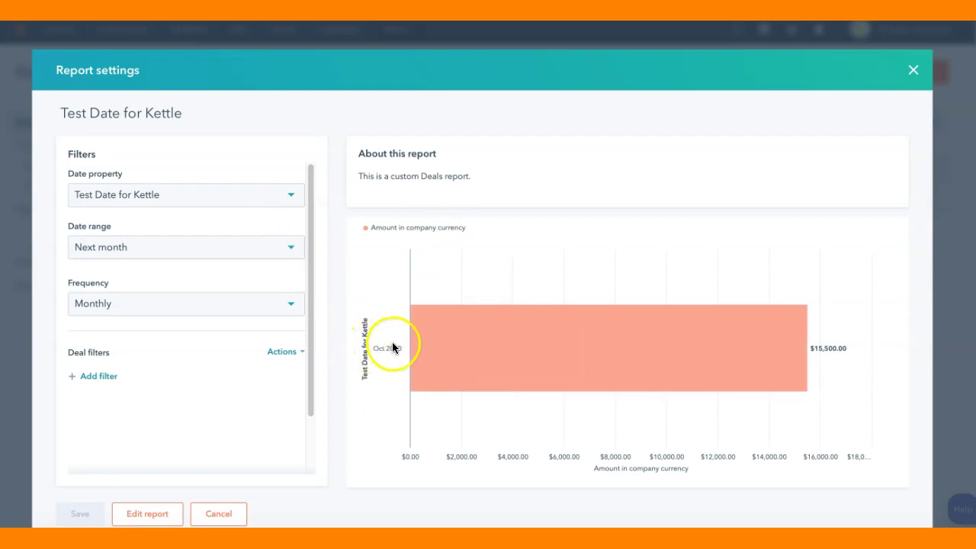
{"action": "mouse_move", "coordinate": [518, 367]}
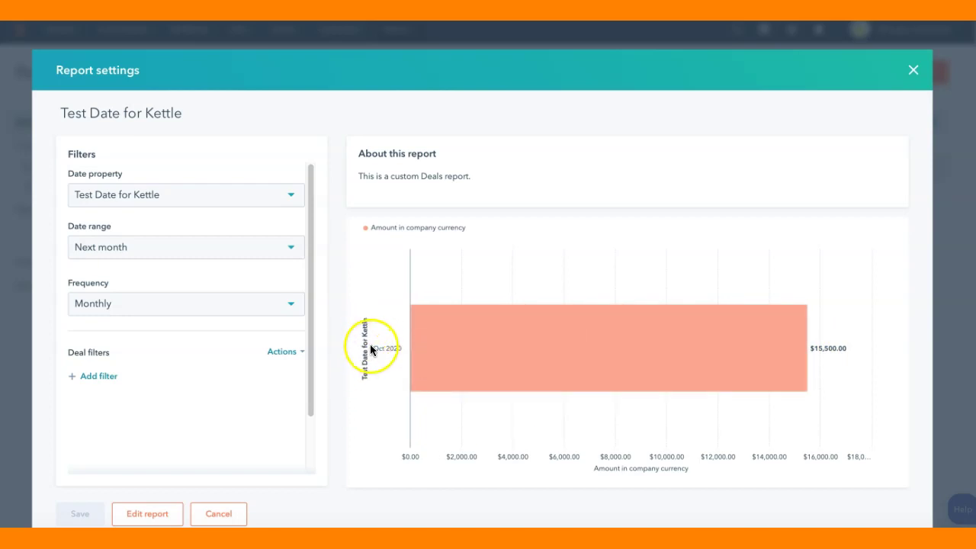
{"action": "mouse_move", "coordinate": [670, 349]}
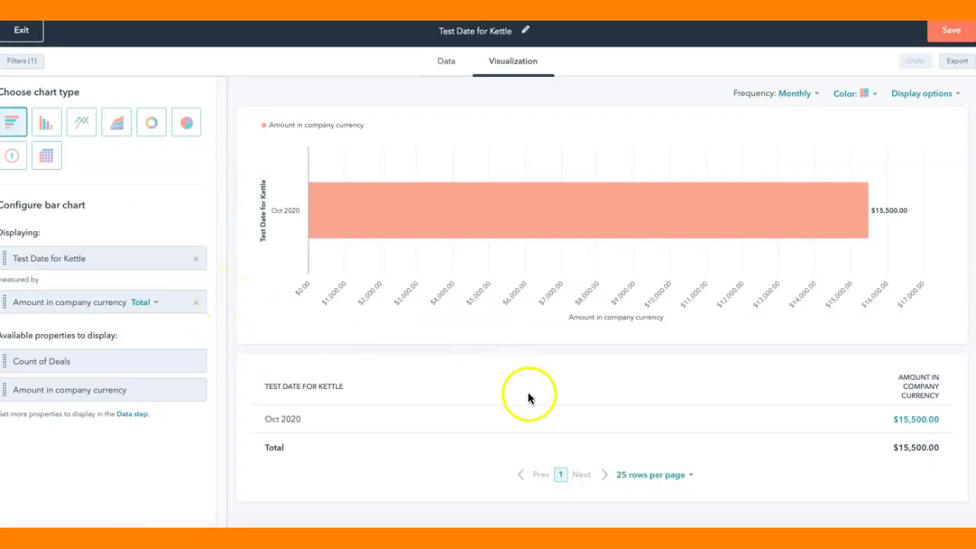
{"action": "left_click", "coordinate": [915, 424]}
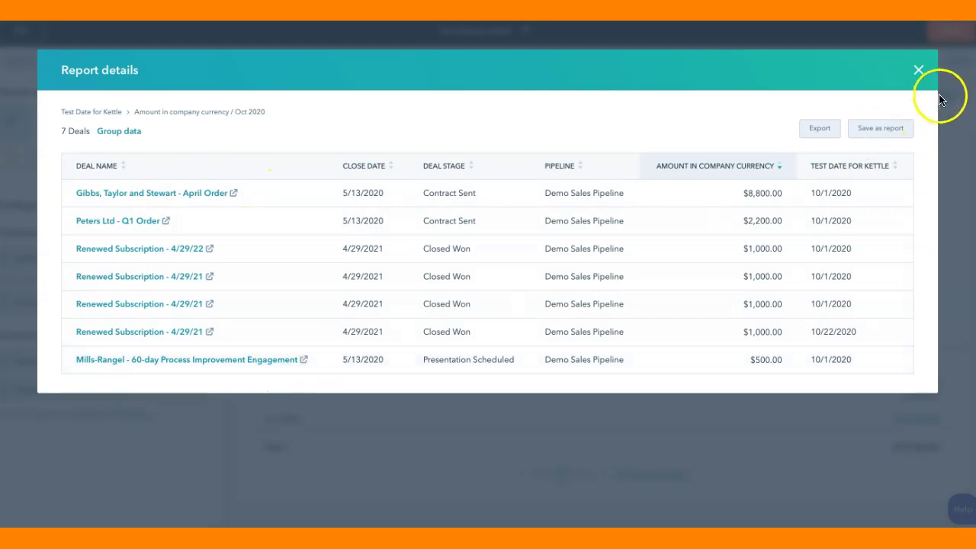
{"action": "left_click", "coordinate": [919, 70]}
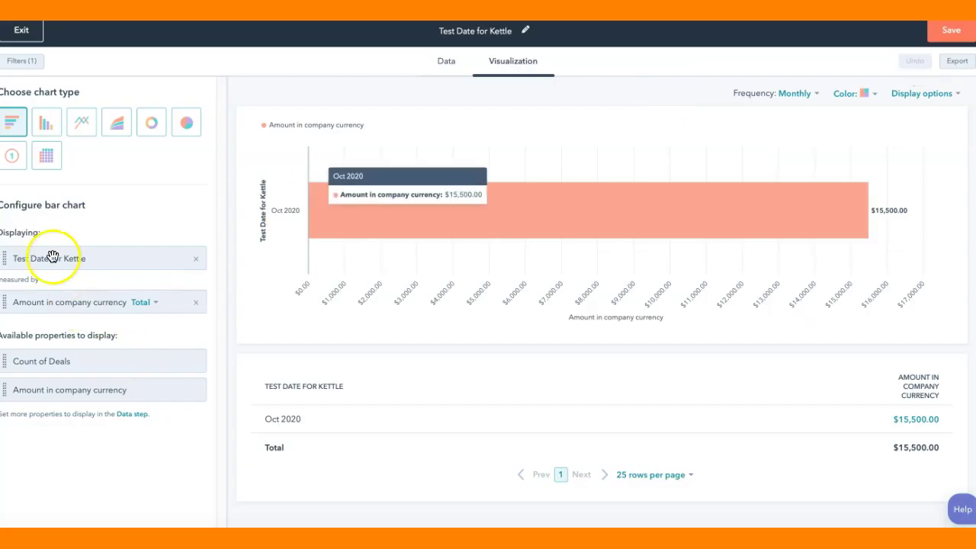
Add the Deal name property to the report's data, found by searching 'deal'
{"action": "left_click", "coordinate": [137, 416]}
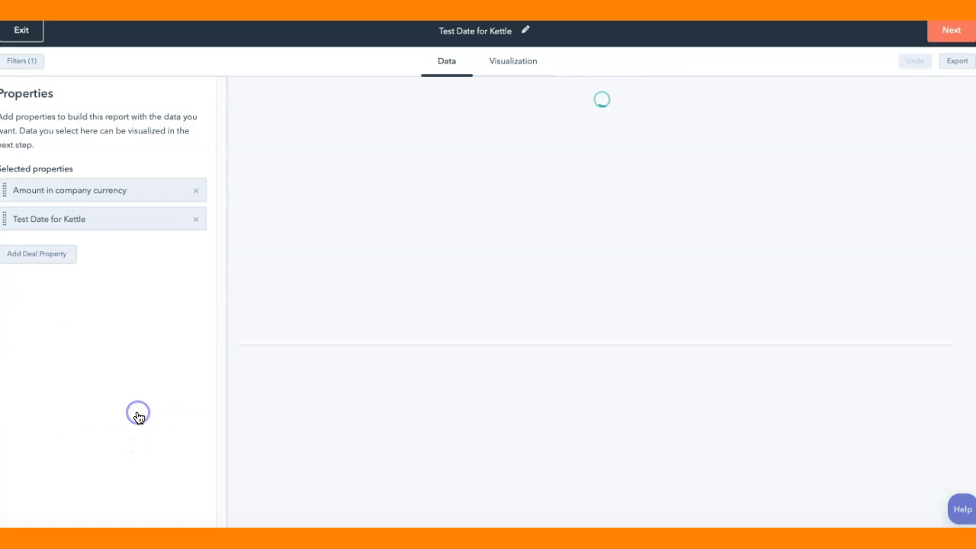
{"action": "left_click", "coordinate": [46, 260]}
{"action": "left_click", "coordinate": [89, 118]}
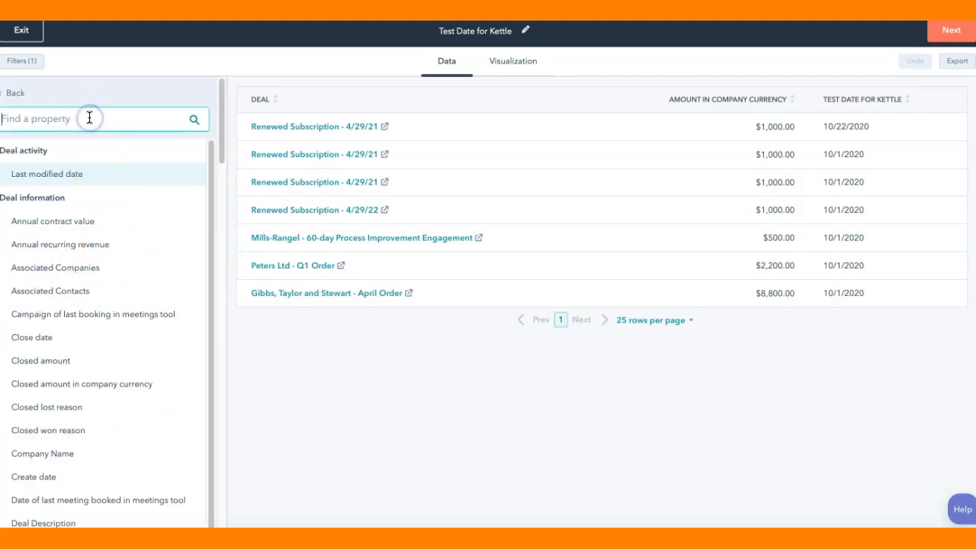
{"action": "type", "text": "deal"}
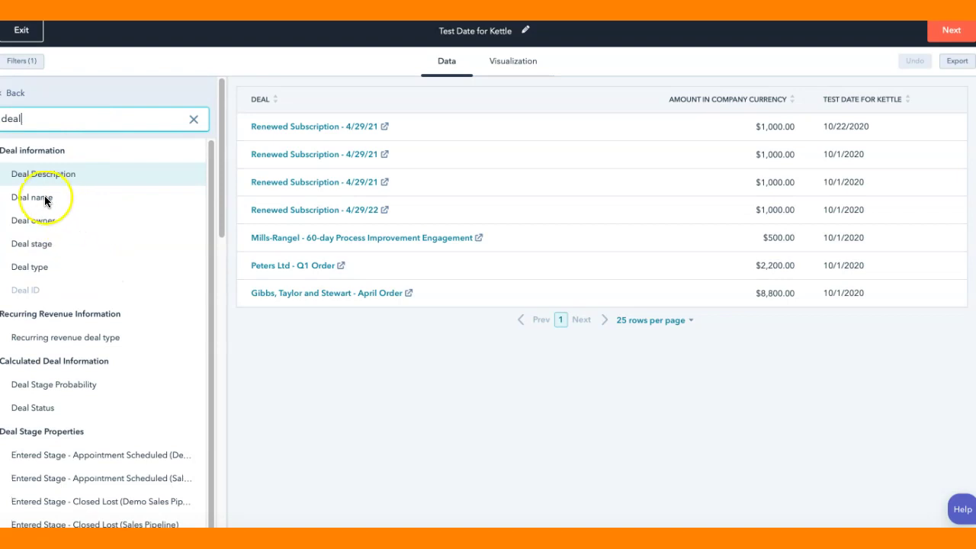
{"action": "left_click", "coordinate": [44, 198]}
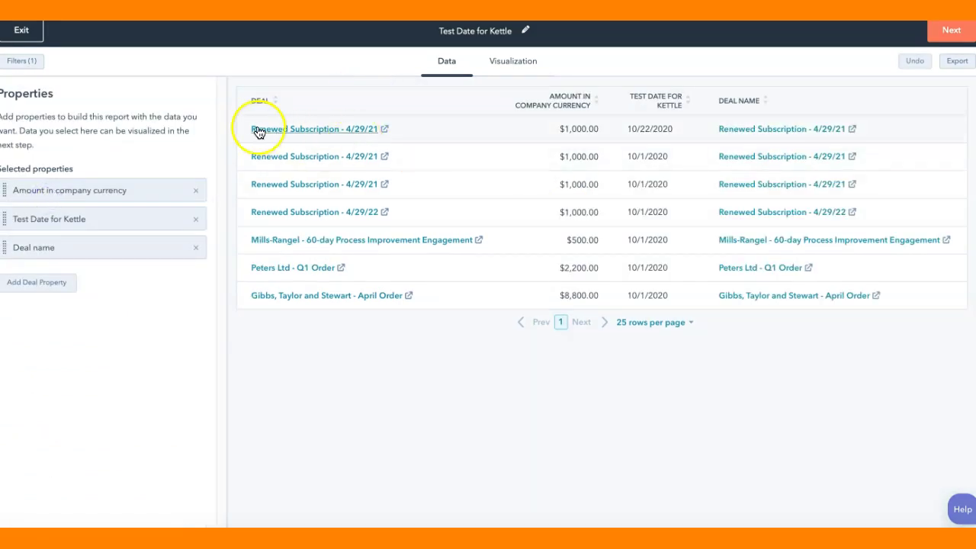
{"action": "left_click", "coordinate": [509, 64]}
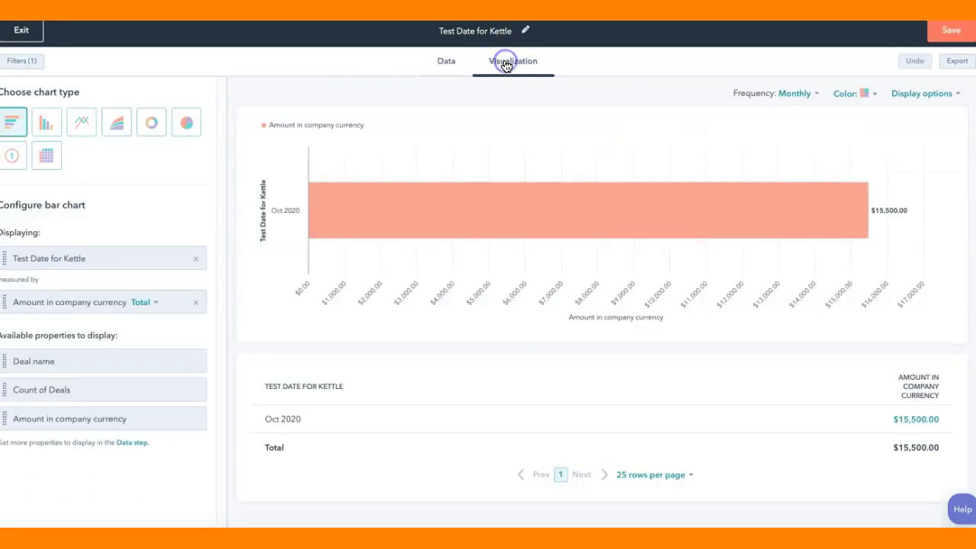
Chart Deal name above Test Date for Kettle so each deal gets its own bar
{"action": "left_click_drag", "start_coordinate": [100, 355], "coordinate": [110, 268]}
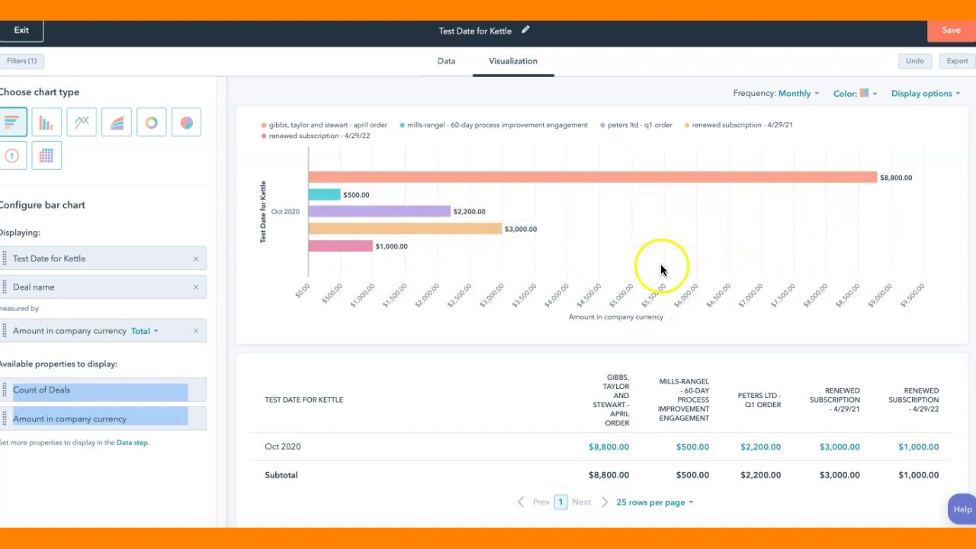
{"action": "mouse_move", "coordinate": [875, 177]}
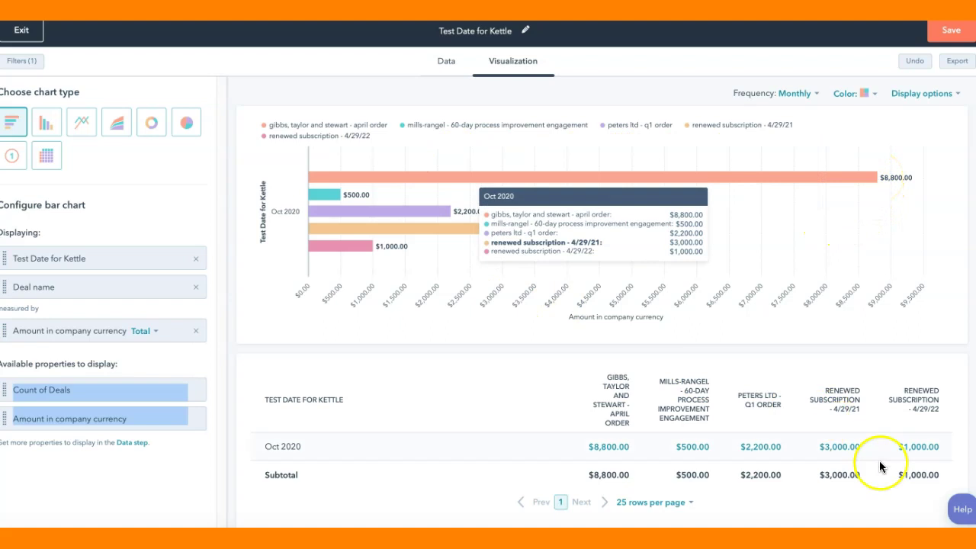
{"action": "scroll", "coordinate": [928, 469], "scroll_direction": "down", "scroll_amount": 1}
{"action": "scroll", "coordinate": [774, 355], "scroll_direction": "up", "scroll_amount": 1}
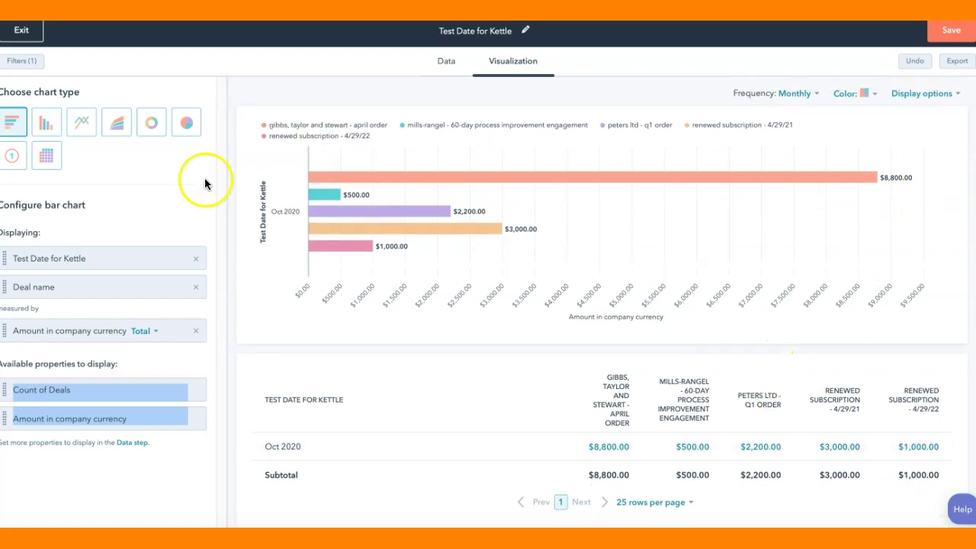
{"action": "left_click_drag", "start_coordinate": [66, 288], "coordinate": [69, 255]}
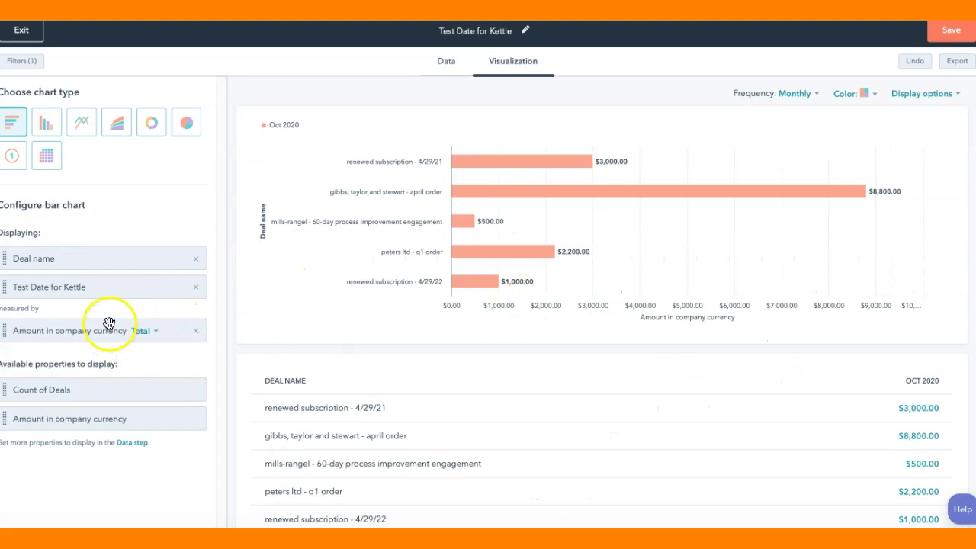
{"action": "mouse_move", "coordinate": [519, 268]}
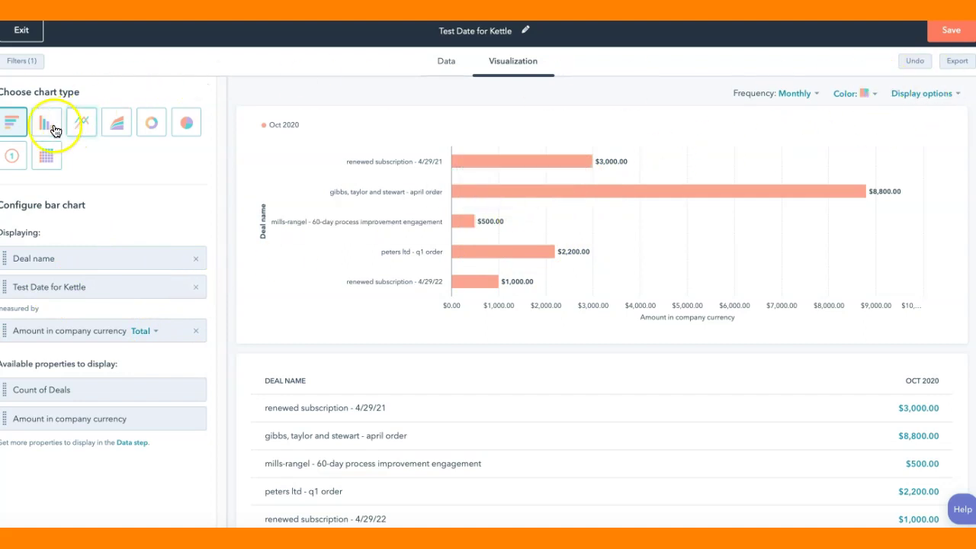
{"action": "left_click", "coordinate": [45, 151]}
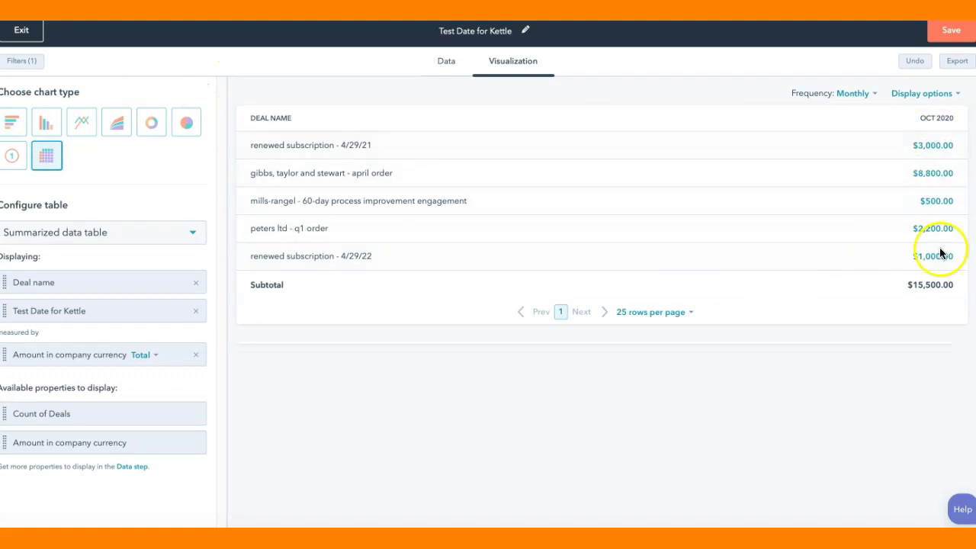
{"action": "left_click", "coordinate": [12, 122]}
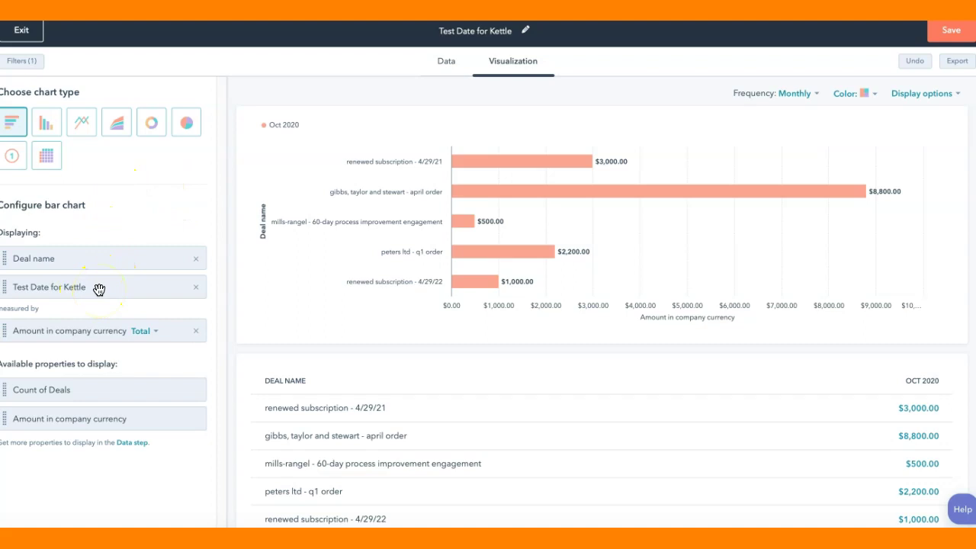
Remove Deal name from the chart, keeping the date frequency at Monthly
{"action": "left_click", "coordinate": [196, 259]}
{"action": "mouse_move", "coordinate": [671, 214]}
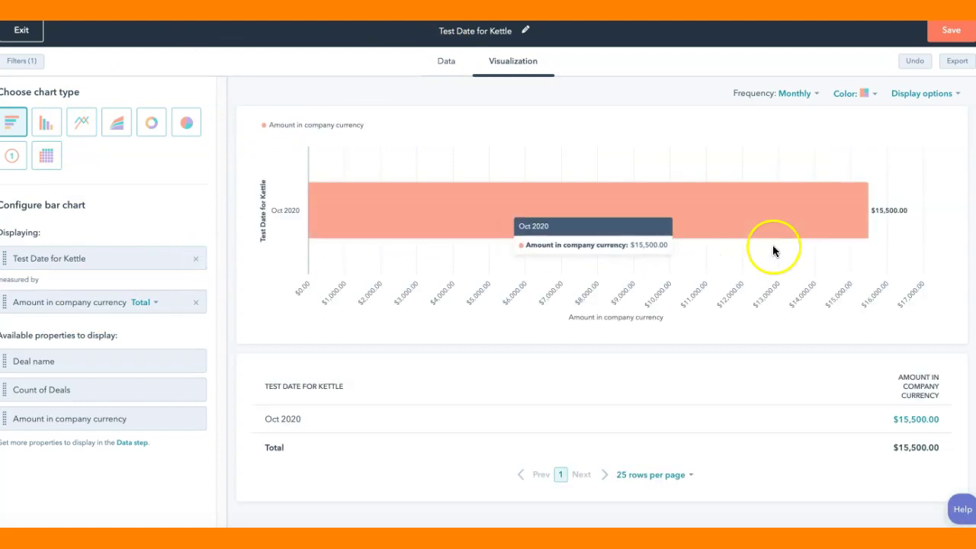
{"action": "left_click", "coordinate": [817, 95]}
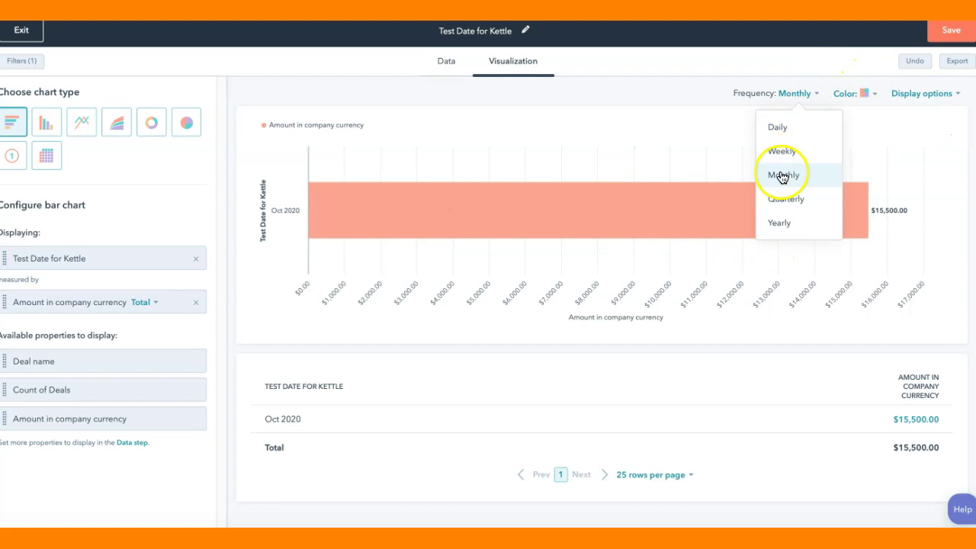
{"action": "left_click", "coordinate": [668, 91]}
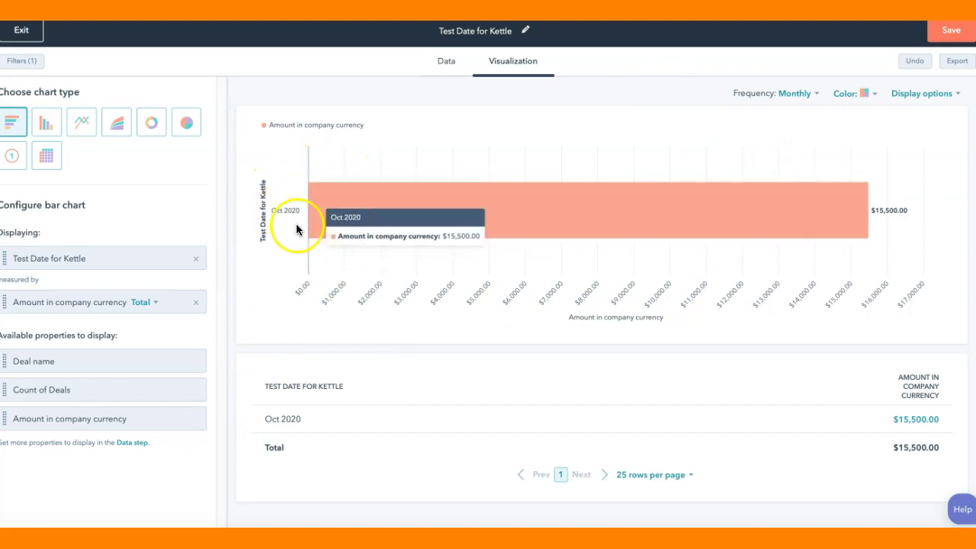
Try the Test Date for Kettle filter as next quarter, then revert it to next month
{"action": "left_click", "coordinate": [31, 61]}
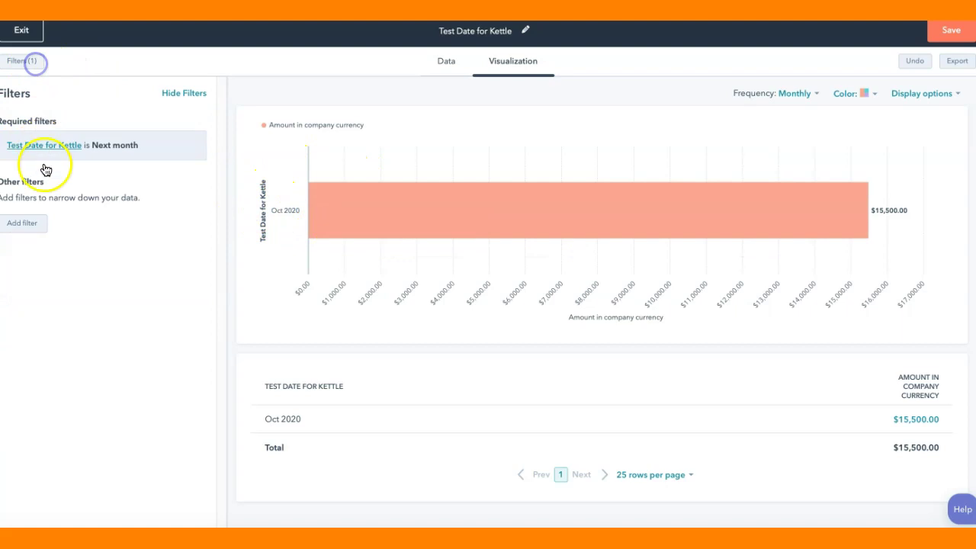
{"action": "left_click", "coordinate": [134, 147]}
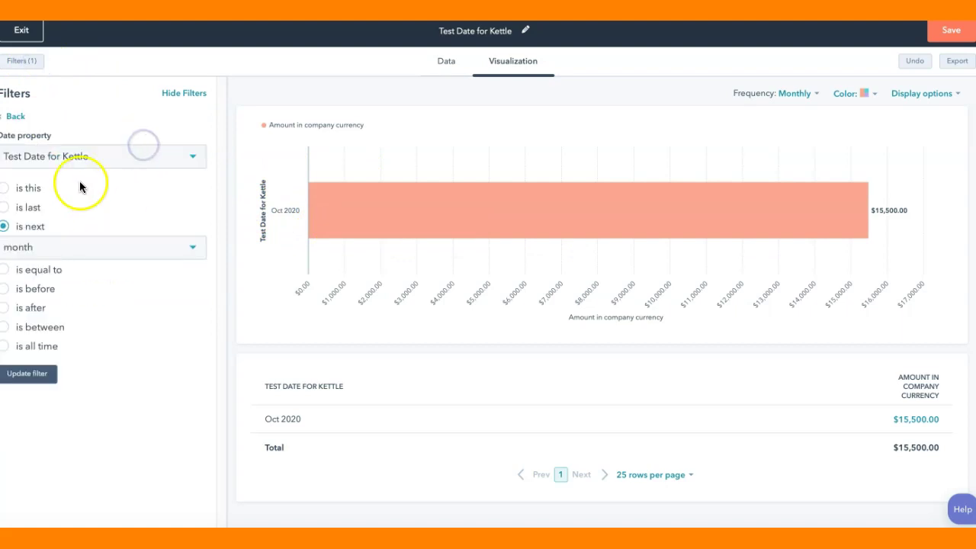
{"action": "left_click", "coordinate": [51, 257]}
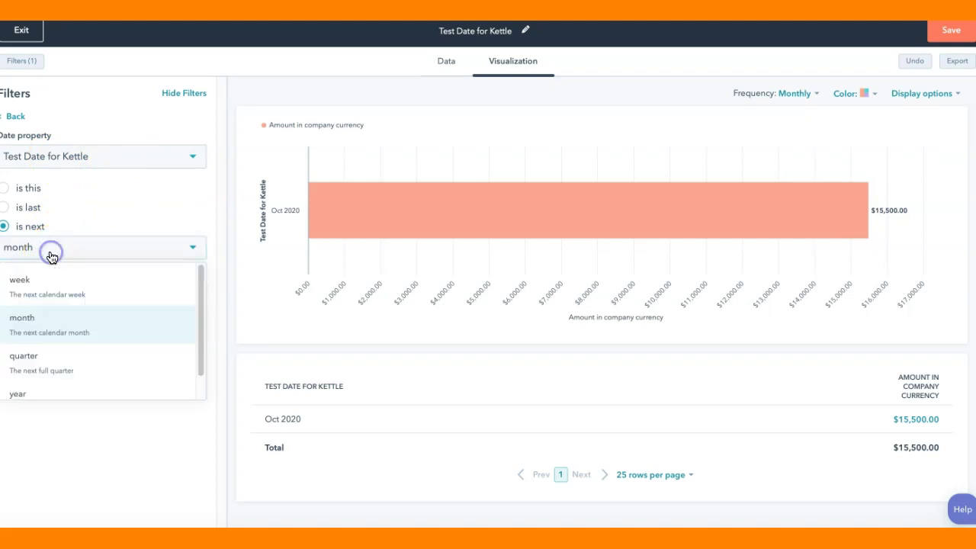
{"action": "left_click", "coordinate": [36, 360]}
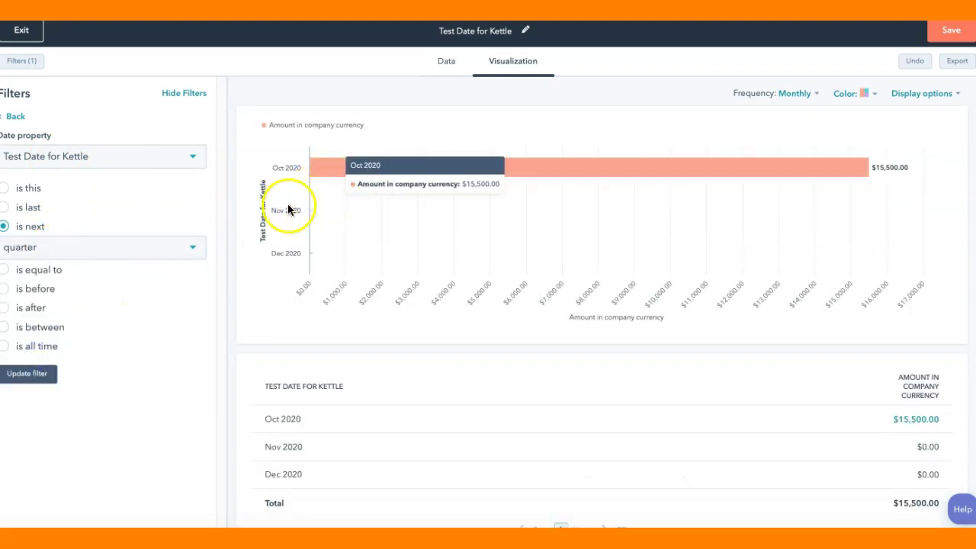
{"action": "left_click", "coordinate": [143, 249]}
{"action": "left_click", "coordinate": [56, 305]}
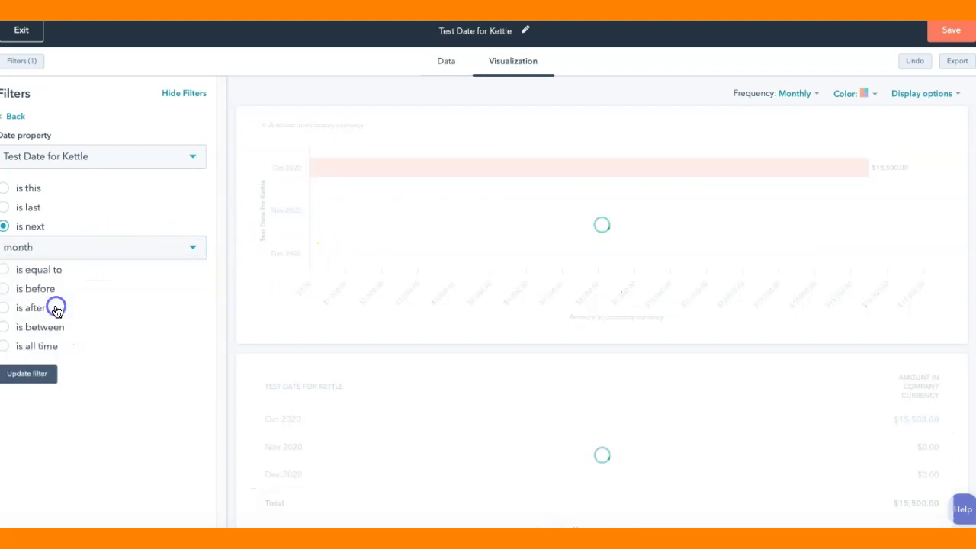